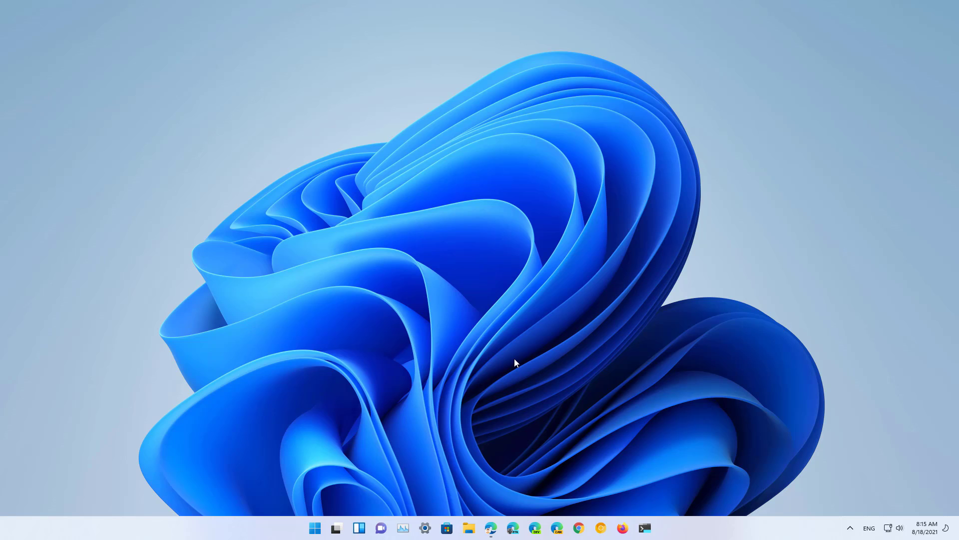
# - Search for Registry Editor, open it, and allow it to make changes to the device
pyautogui.press('super')
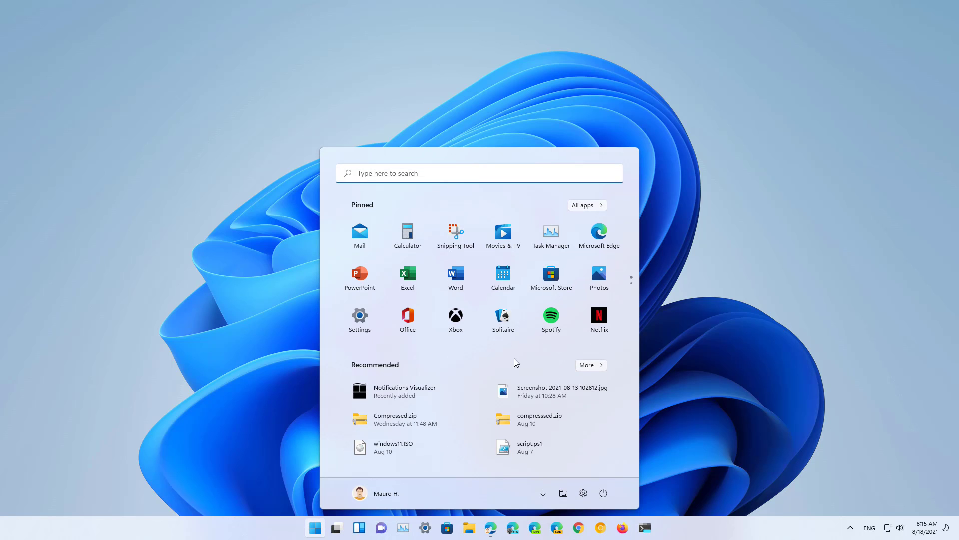
pyautogui.write('regsitry')
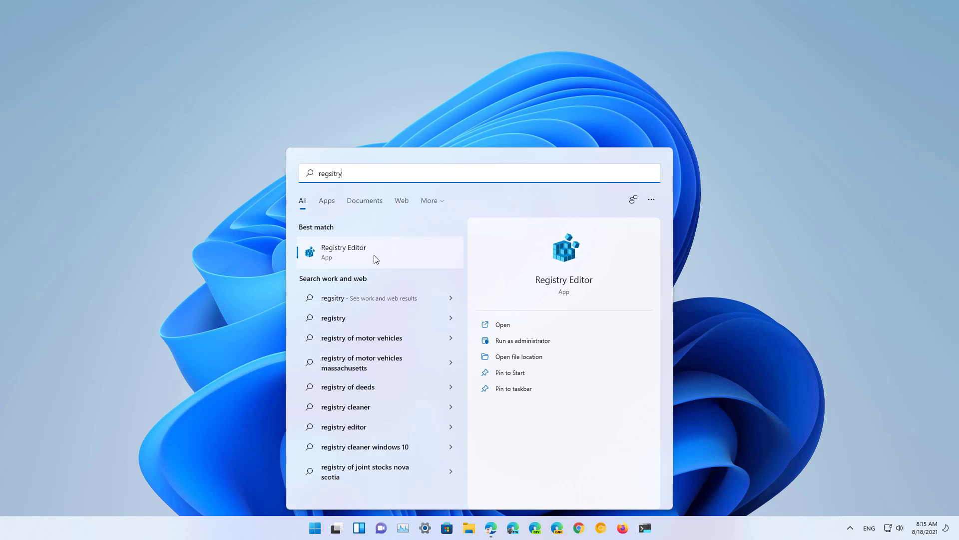
pyautogui.click(376, 259)
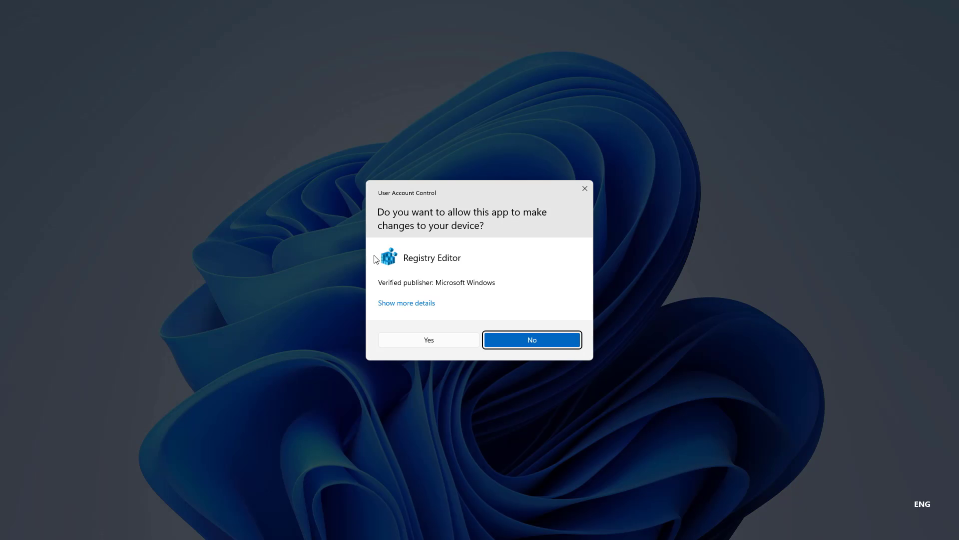
pyautogui.click(439, 340)
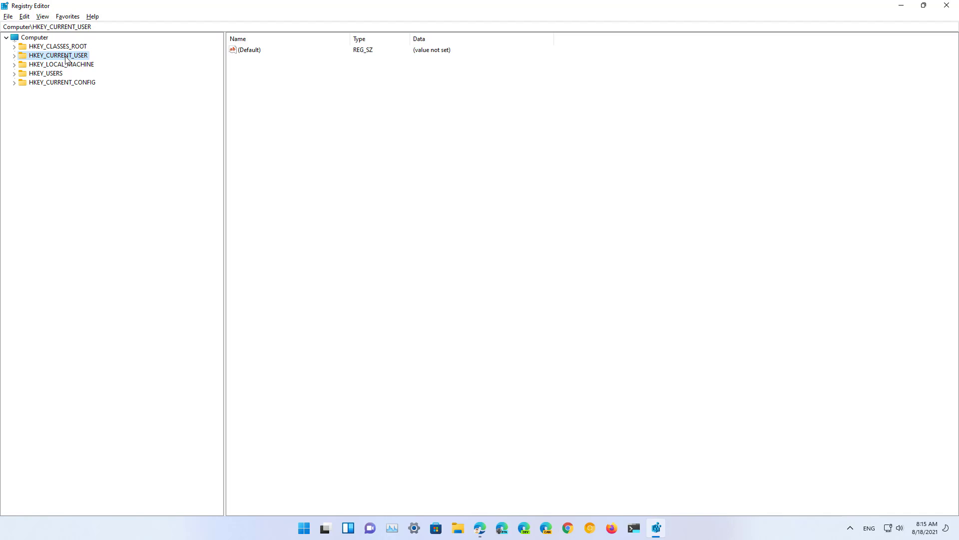
# - Navigate to the registry key HKEY_CURRENT_USER\Software\Microsoft\Windows\CurrentVersion\Explorer\Advanced
pyautogui.doubleClick(65, 56)
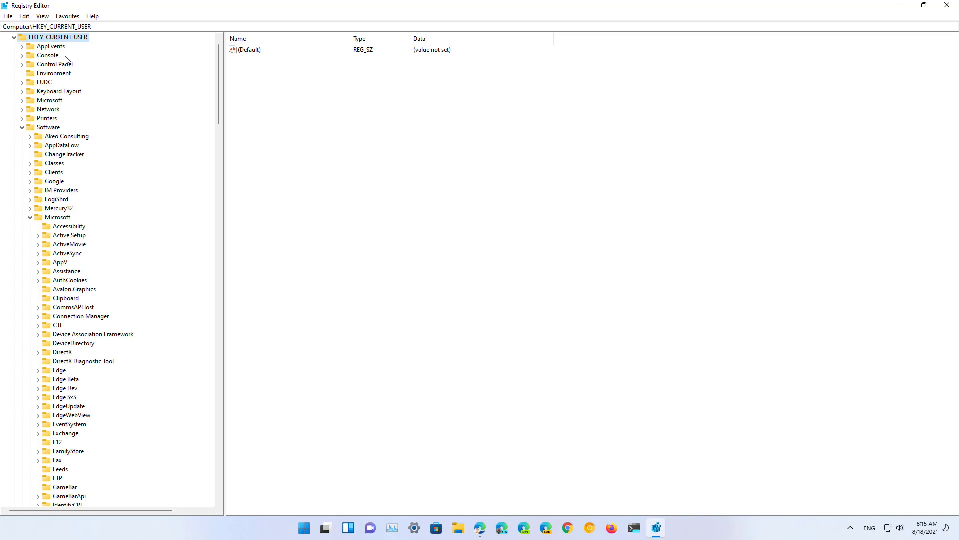
pyautogui.click(47, 129)
pyautogui.click(63, 219)
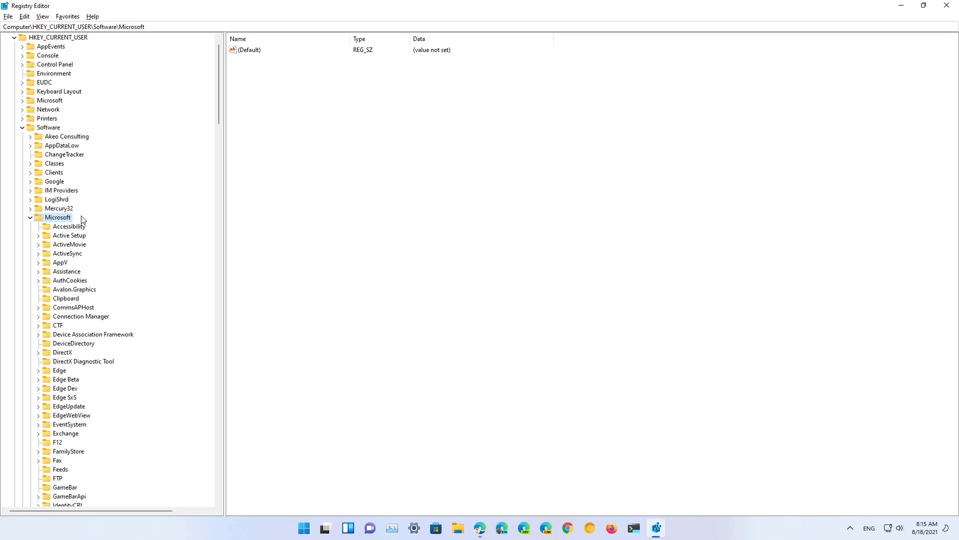
pyautogui.scroll(-20, 104, 214)
pyautogui.click(61, 237)
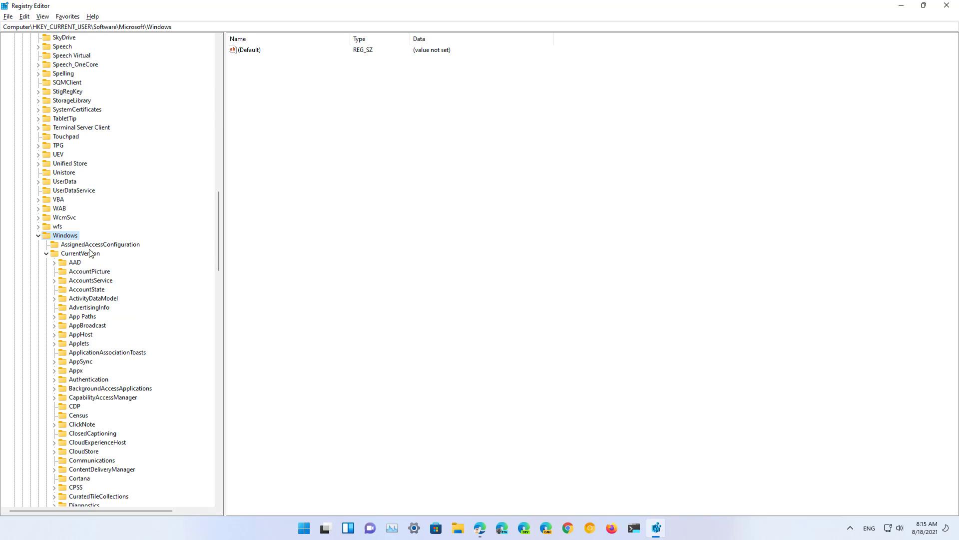
pyautogui.click(86, 253)
pyautogui.scroll(-9, 79, 283)
pyautogui.click(80, 282)
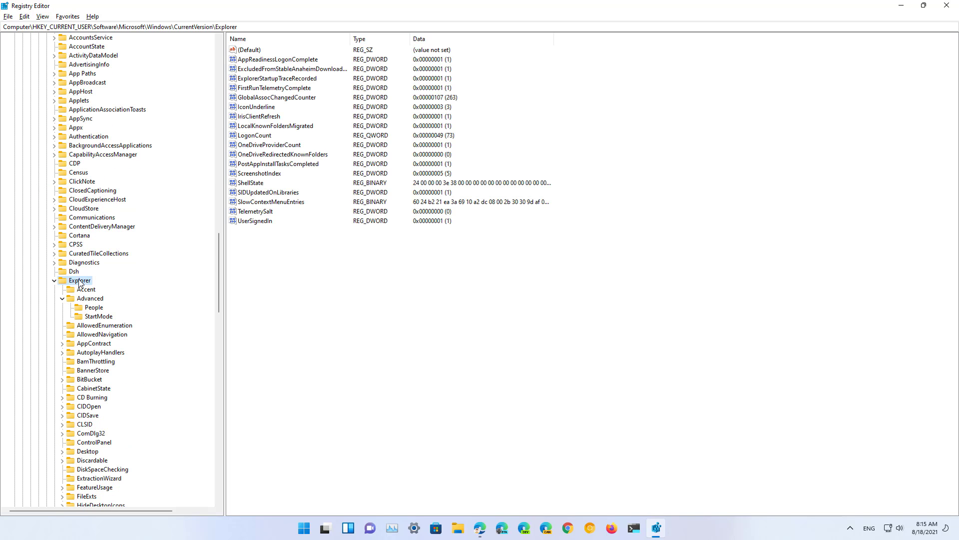
pyautogui.click(89, 299)
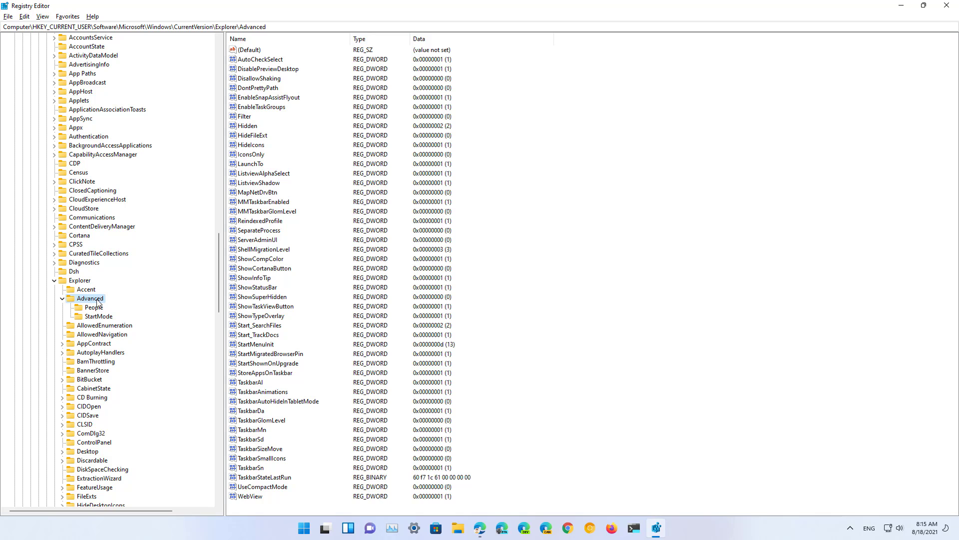
# - Create a new DWORD (32-bit) value named TaskbarSi in the Advanced key
pyautogui.rightClick(97, 300)
pyautogui.moveTo(128, 317)
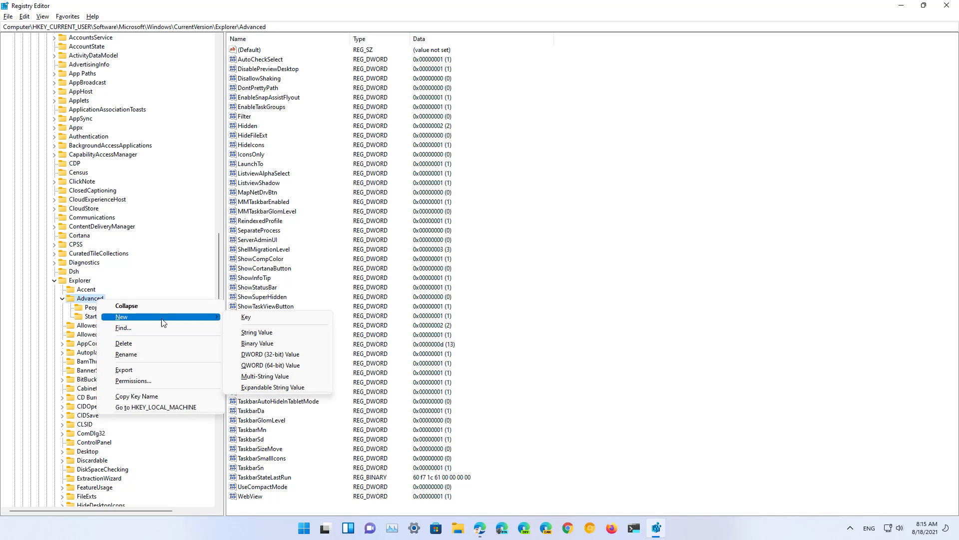
pyautogui.click(272, 354)
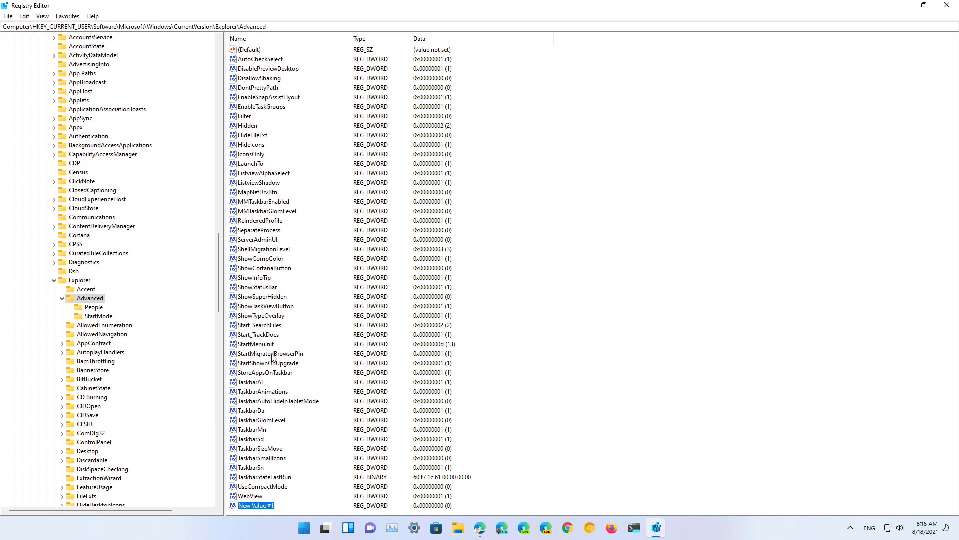
pyautogui.write('TaskbarSi')
pyautogui.press('Return')
# - Set the TaskbarSi value data to 0 in hexadecimal base and save it
pyautogui.doubleClick(258, 510)
pyautogui.click(201, 220)
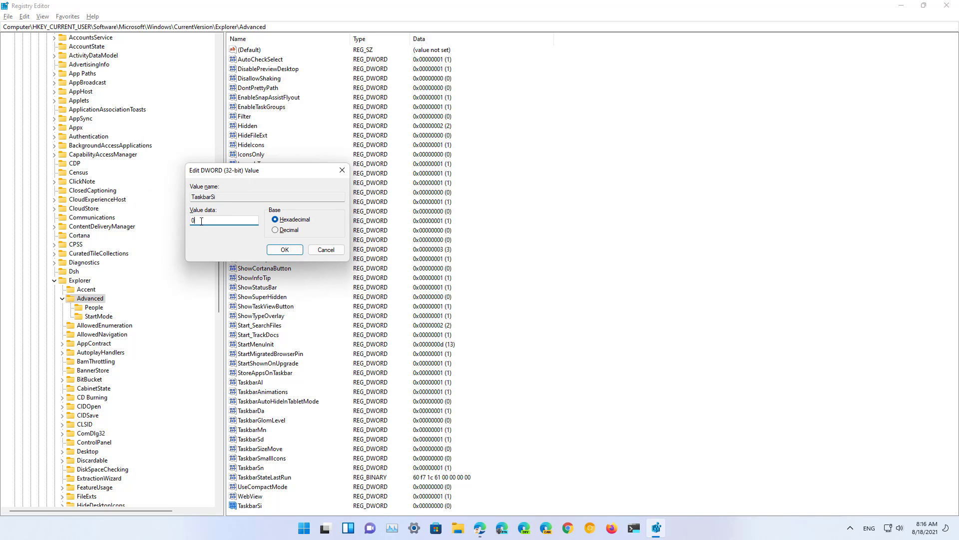
pyautogui.moveTo(201, 220); pyautogui.dragTo(190, 220)
pyautogui.click(211, 219)
pyautogui.press('BackSpace')
pyautogui.write('2')
pyautogui.doubleClick(231, 220)
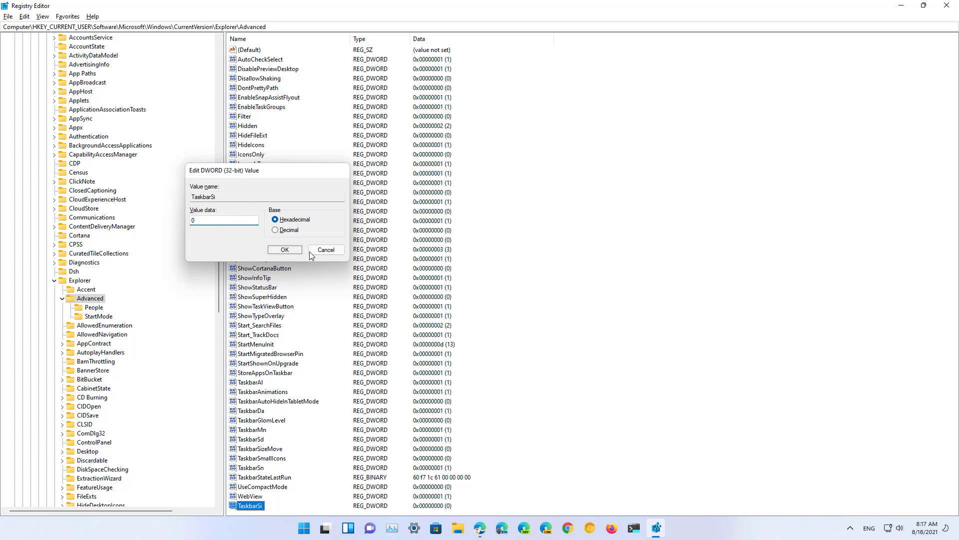
pyautogui.click(285, 249)
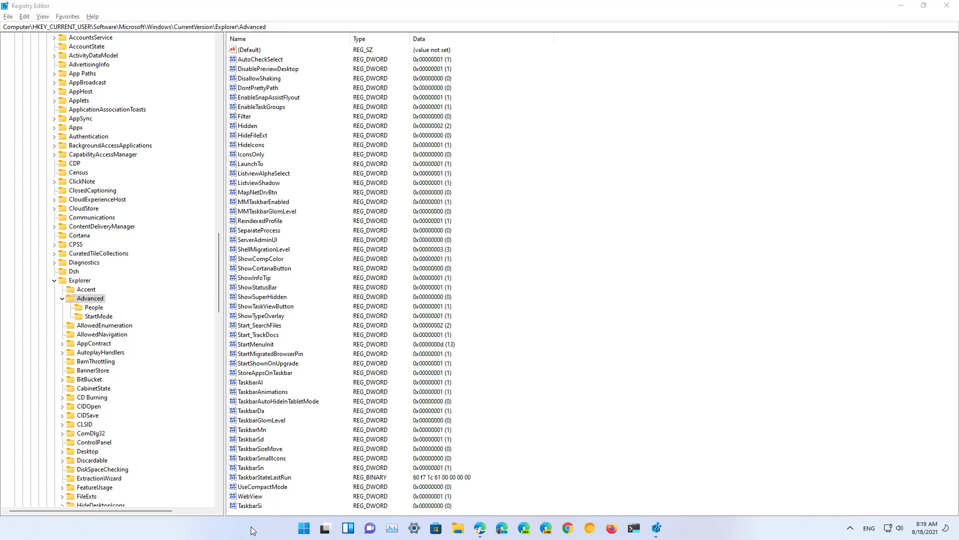
# - Open Task Manager and restart the Windows Explorer process to apply the TaskbarSi value of 0
pyautogui.rightClick(303, 528)
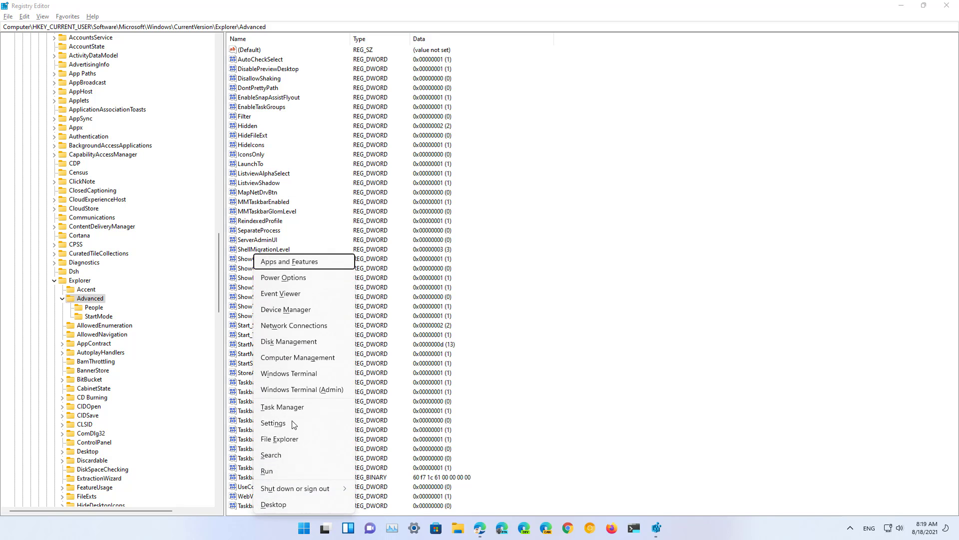
pyautogui.click(293, 409)
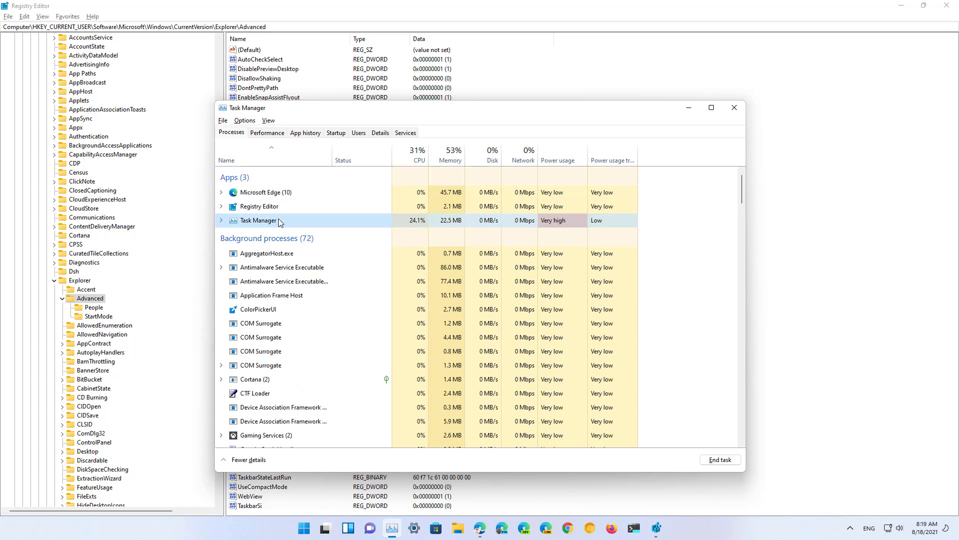
pyautogui.scroll(-15, 280, 218)
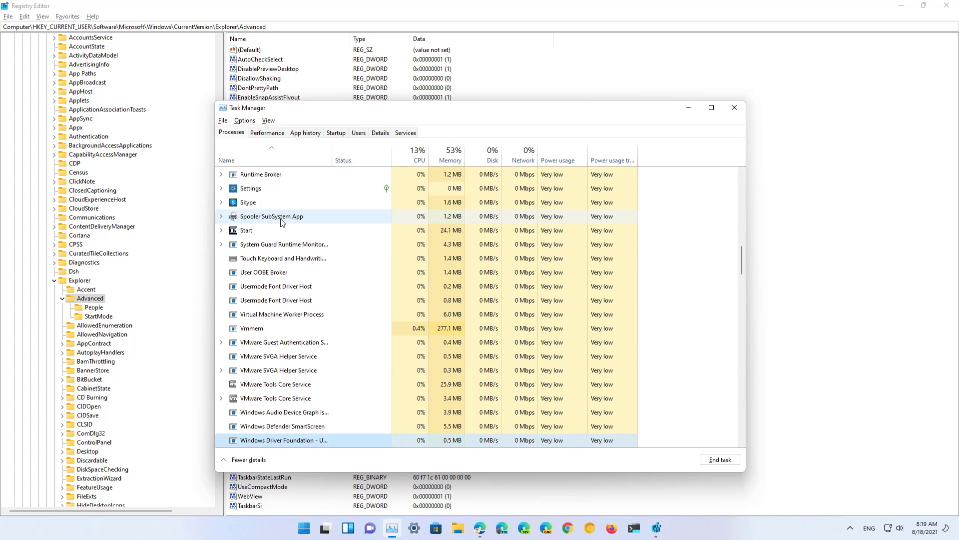
pyautogui.scroll(-8, 281, 221)
pyautogui.click(270, 398)
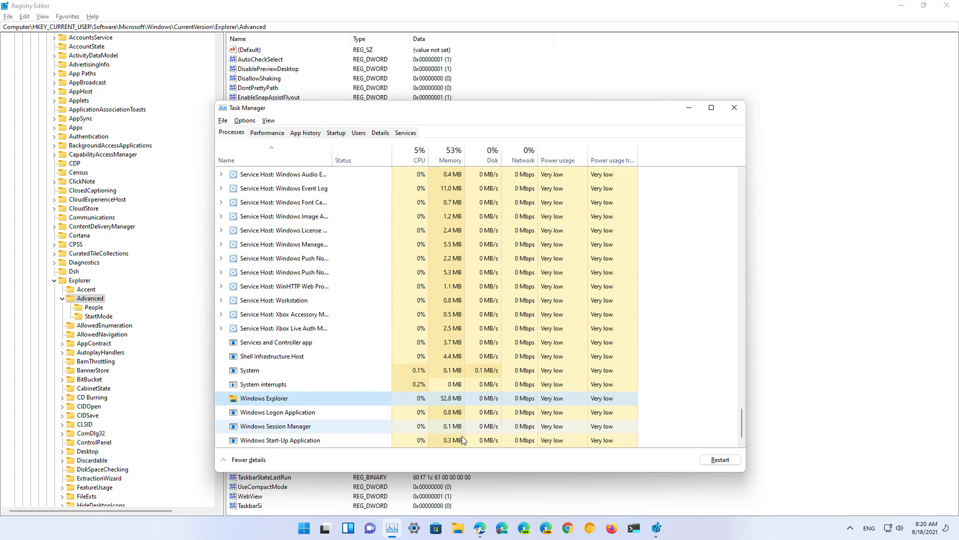
pyautogui.click(720, 459)
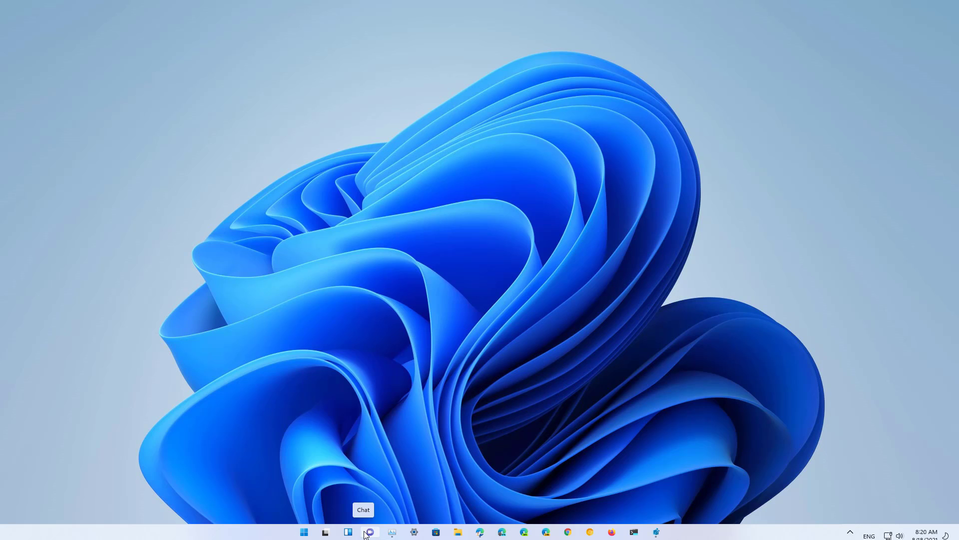
# - Return to Registry Editor and set the TaskbarSi value data to 1
pyautogui.click(657, 533)
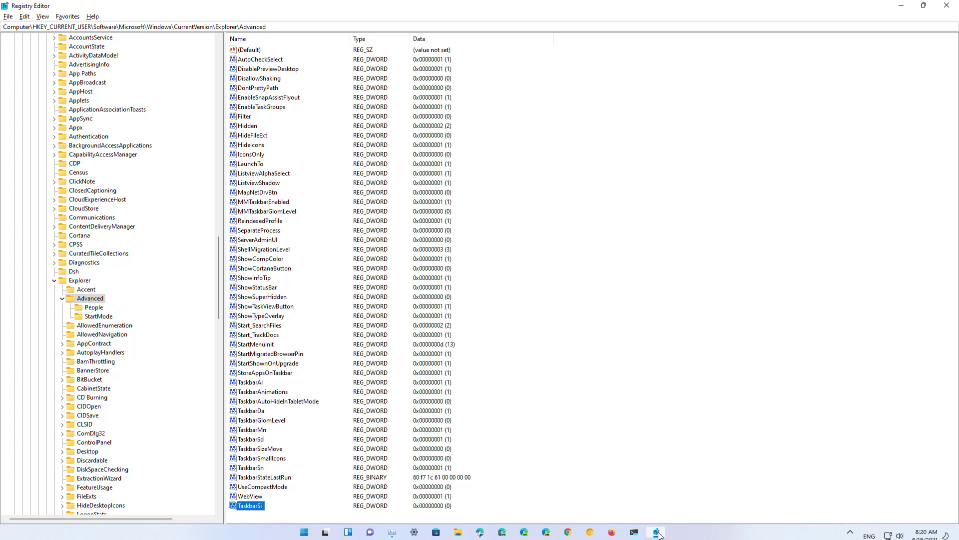
pyautogui.click(278, 28)
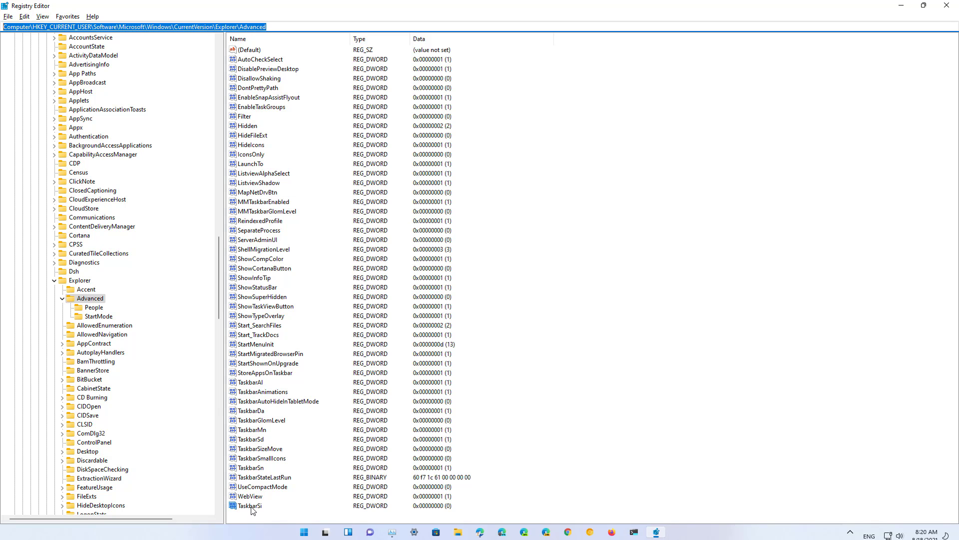
pyautogui.doubleClick(252, 510)
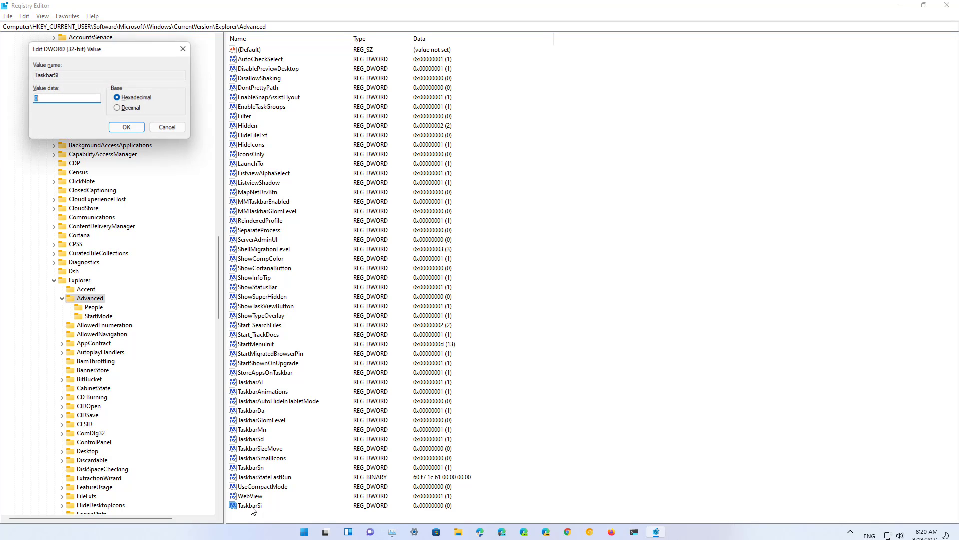
pyautogui.click(60, 102)
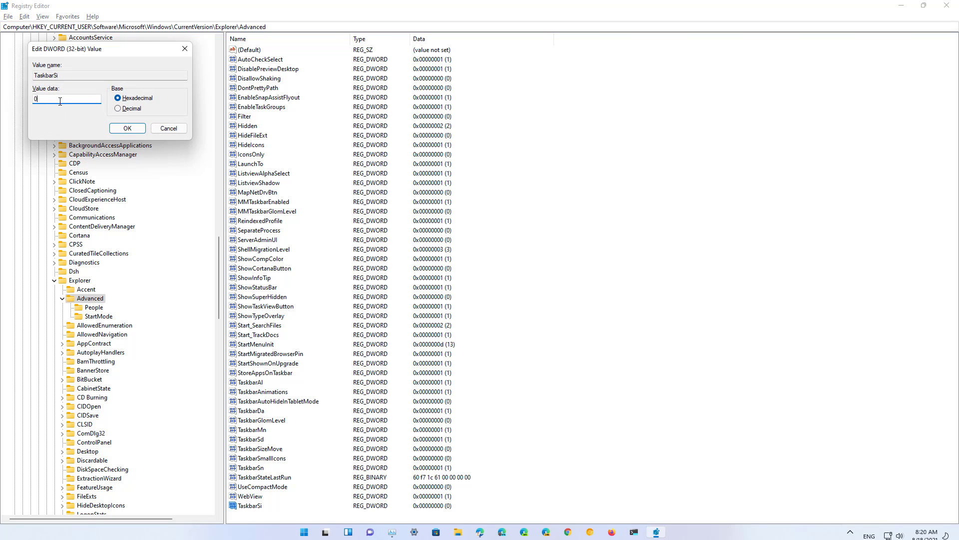
pyautogui.press('BackSpace')
pyautogui.write('1')
pyautogui.click(128, 128)
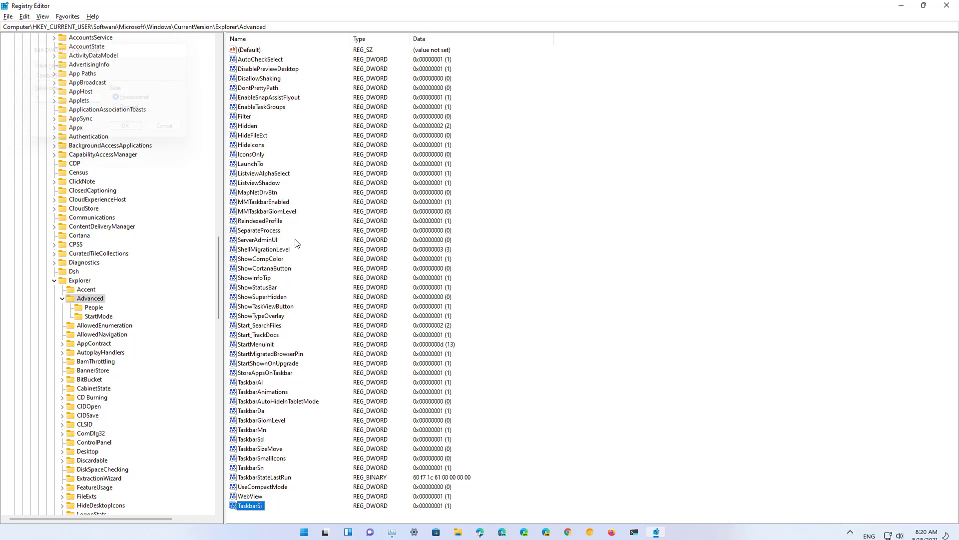
# - Switch to Task Manager and restart Windows Explorer to apply the TaskbarSi value of 1
pyautogui.rightClick(304, 532)
pyautogui.click(300, 415)
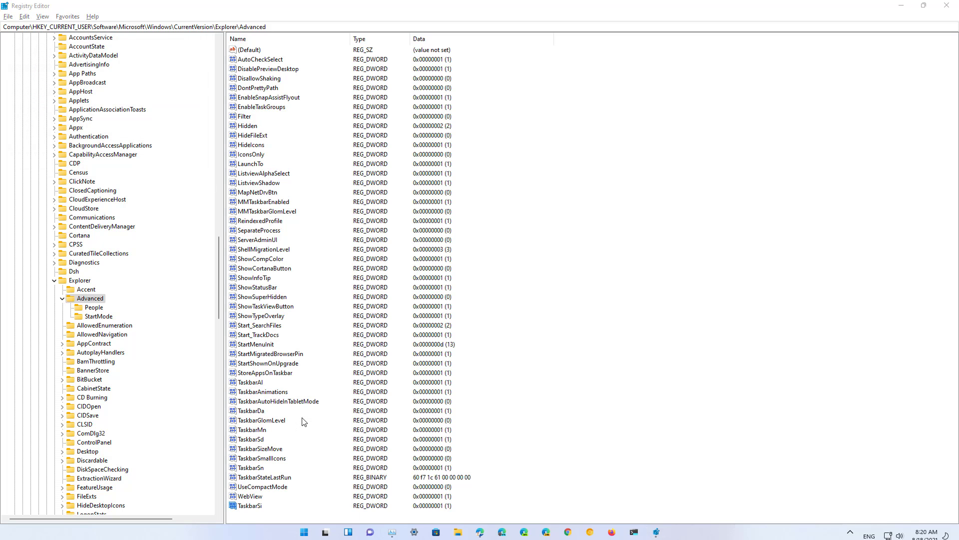
pyautogui.click(257, 399)
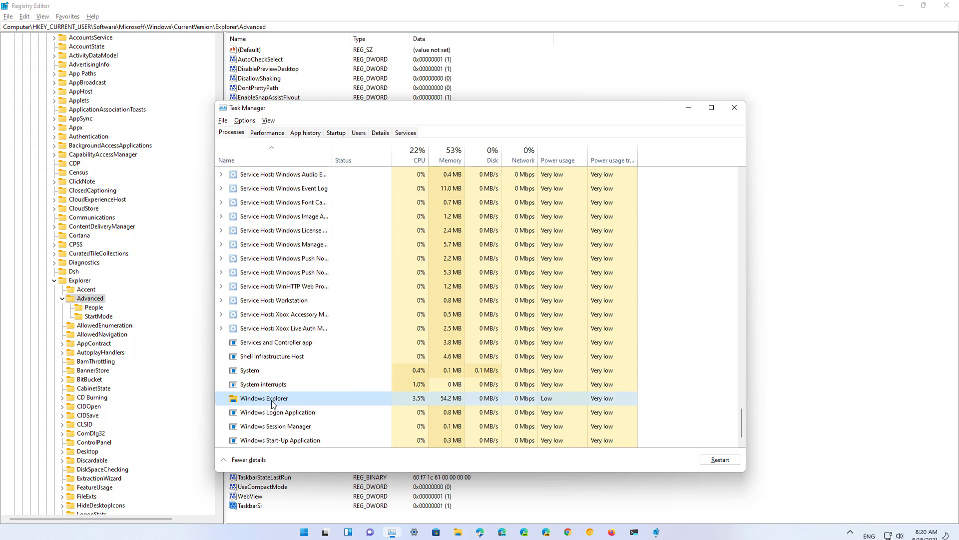
pyautogui.click(720, 460)
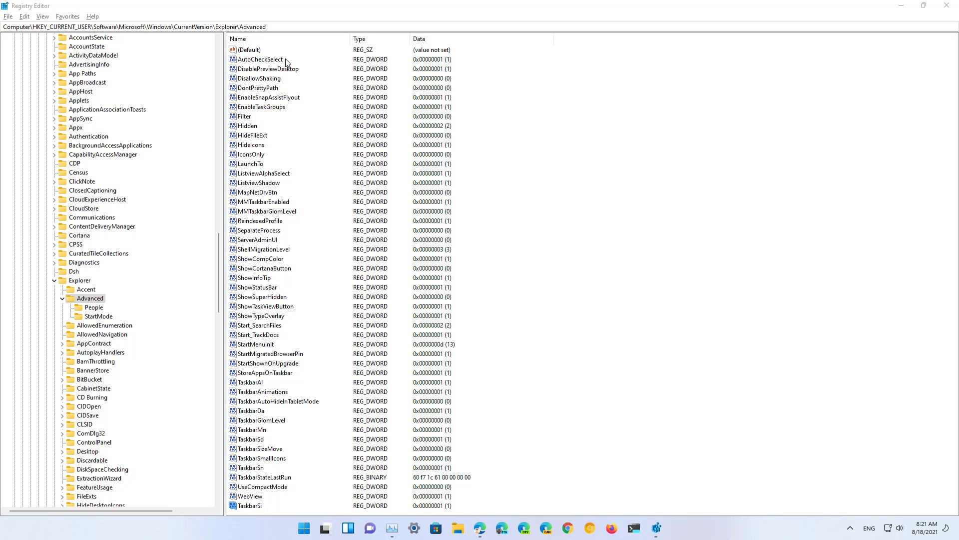
# - Go back to Registry Editor and set the TaskbarSi value data to 2
pyautogui.click(278, 27)
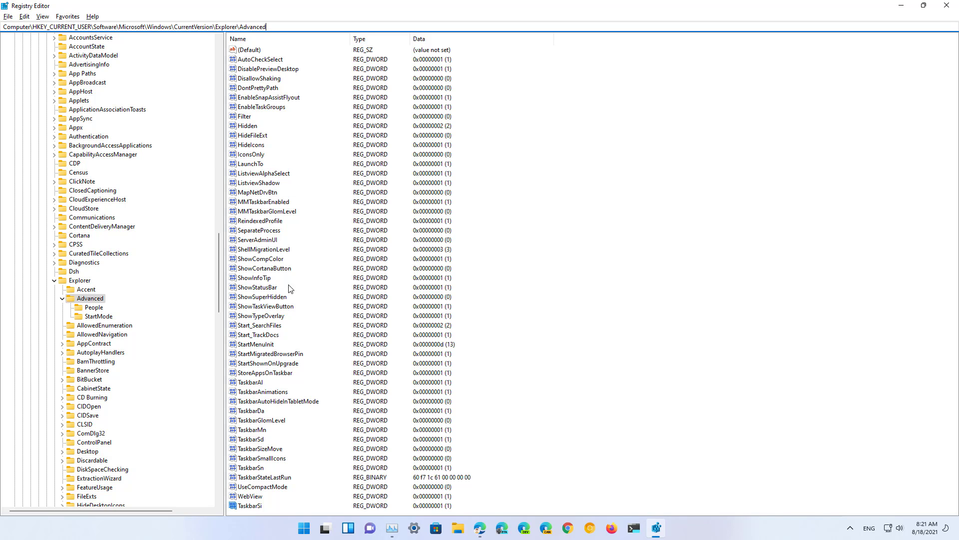
pyautogui.doubleClick(253, 506)
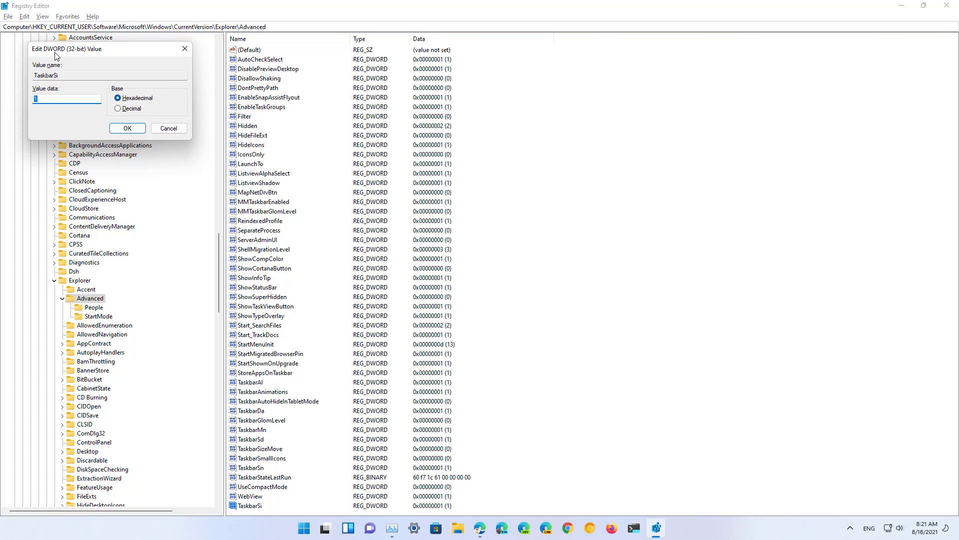
pyautogui.moveTo(78, 50); pyautogui.dragTo(236, 366)
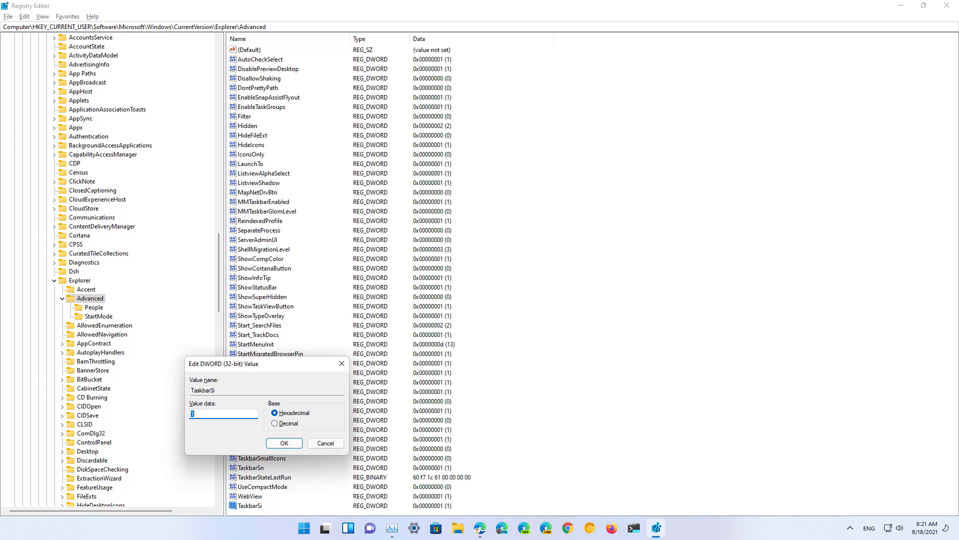
pyautogui.write('2')
pyautogui.click(276, 443)
# - Restart Windows Explorer from Task Manager to apply the TaskbarSi value of 2
pyautogui.press('super+x')
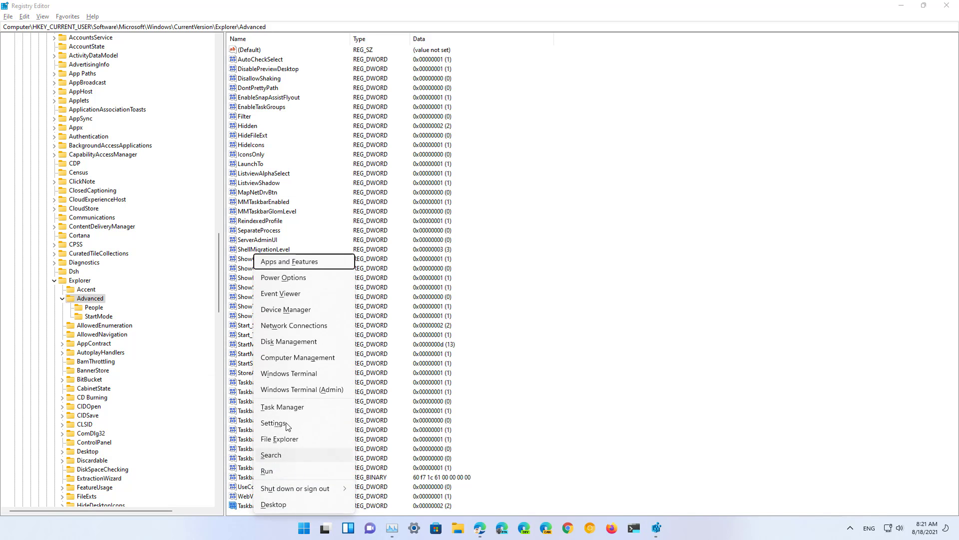
pyautogui.click(287, 410)
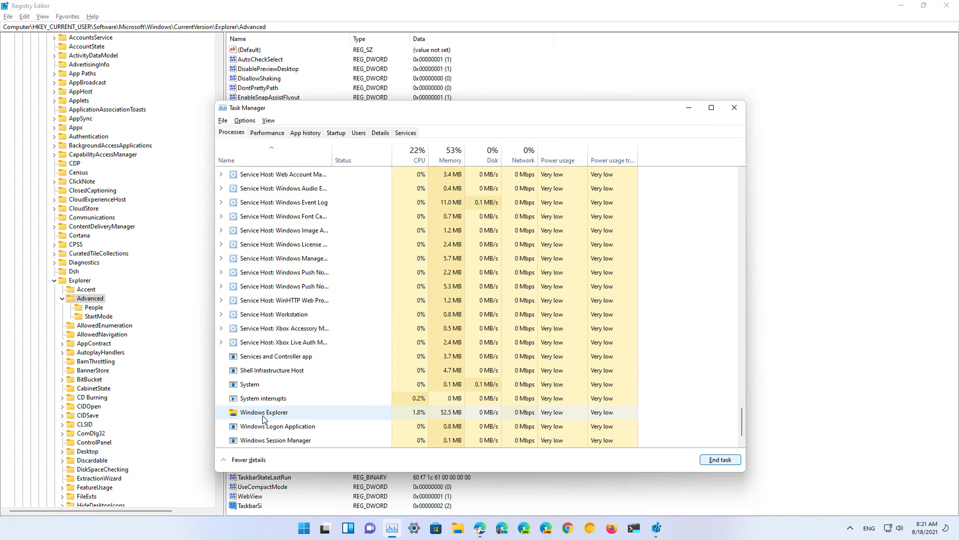
pyautogui.click(265, 417)
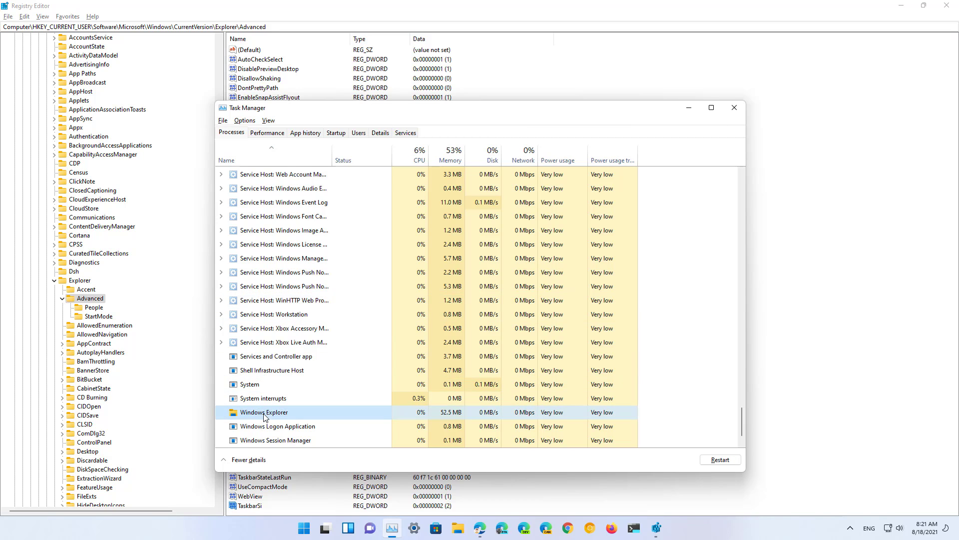
pyautogui.click(721, 460)
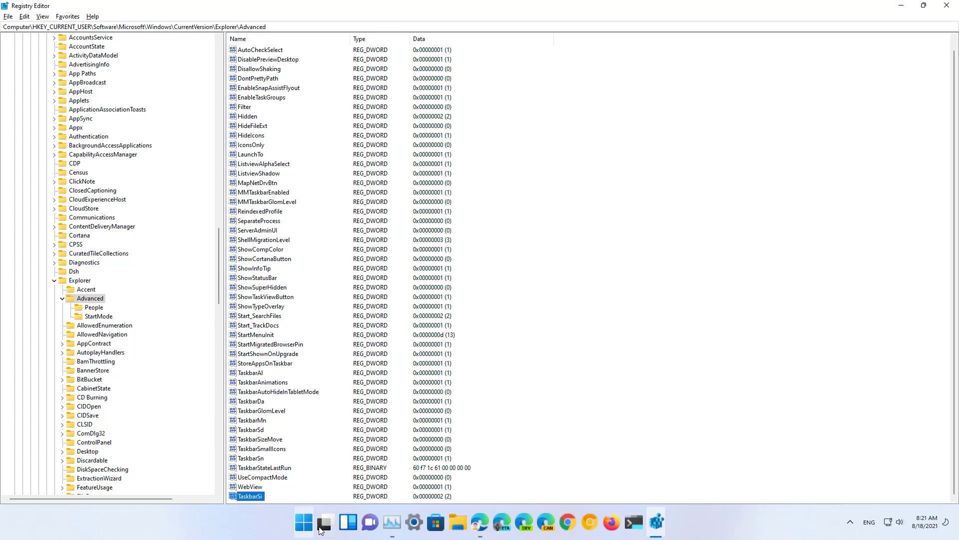
pyautogui.click(701, 529)
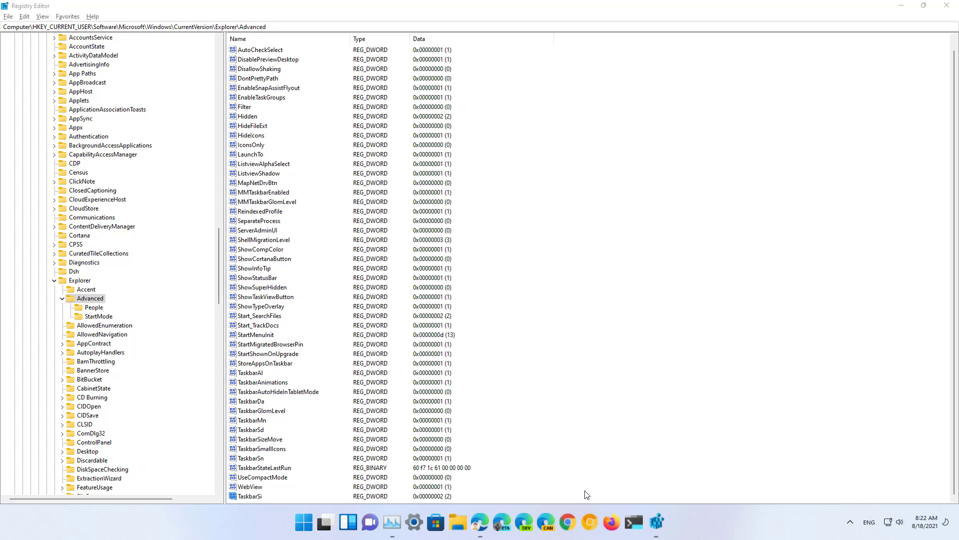
# - Delete the TaskbarSi value from the Explorer\Advanced registry key and confirm its permanent removal
pyautogui.click(120, 26)
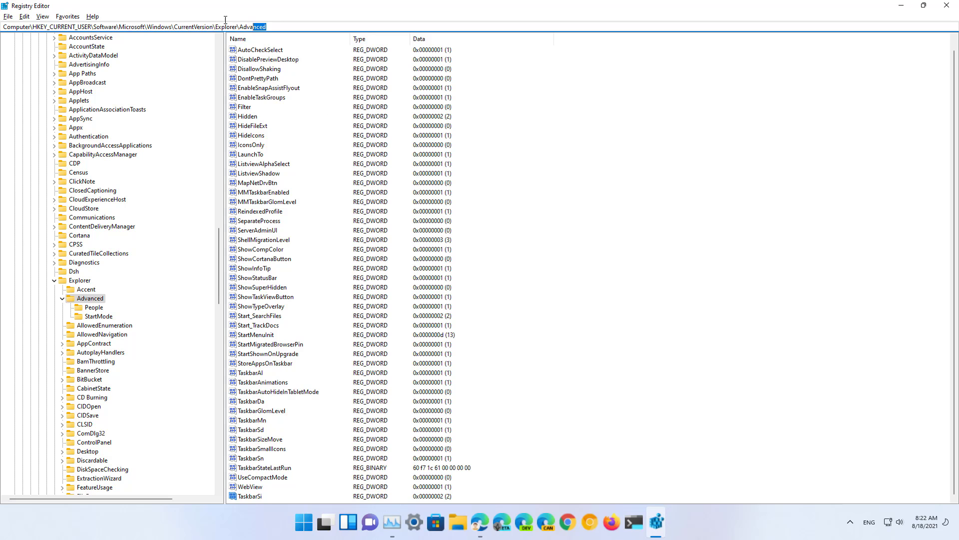
pyautogui.click(251, 496)
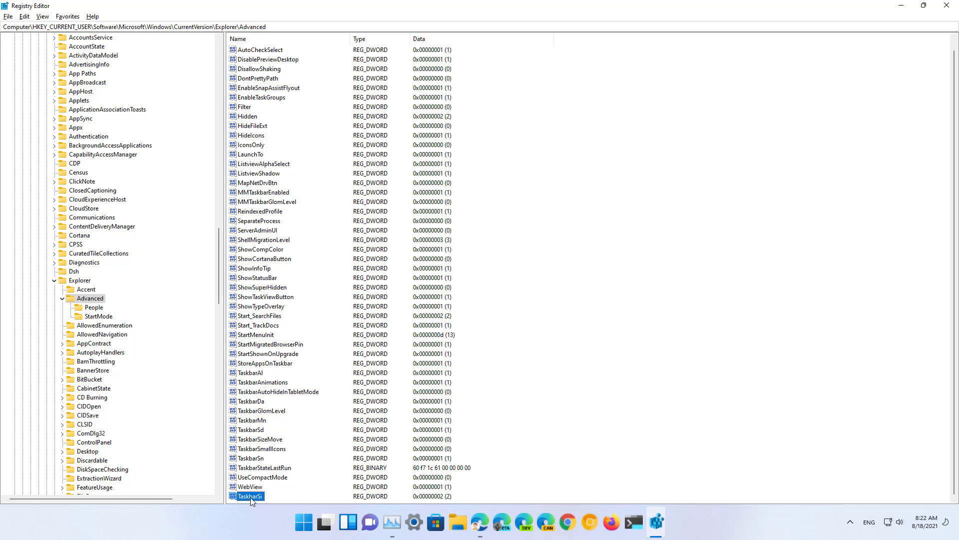
pyautogui.rightClick(250, 496)
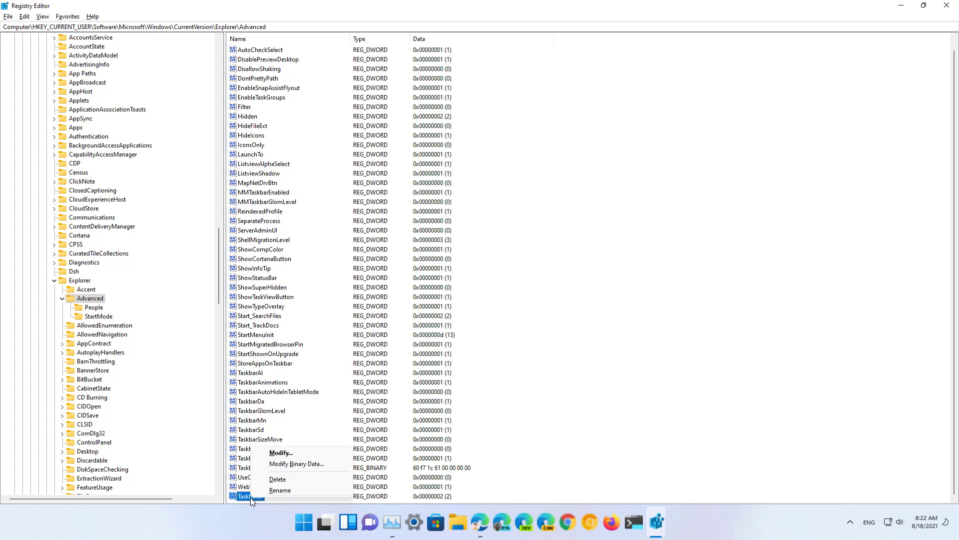
pyautogui.click(289, 480)
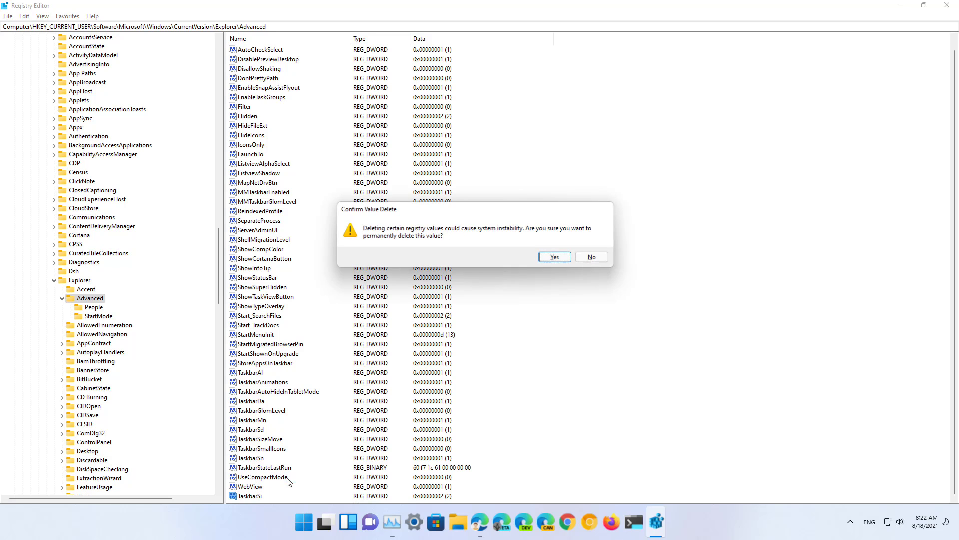
pyautogui.click(552, 258)
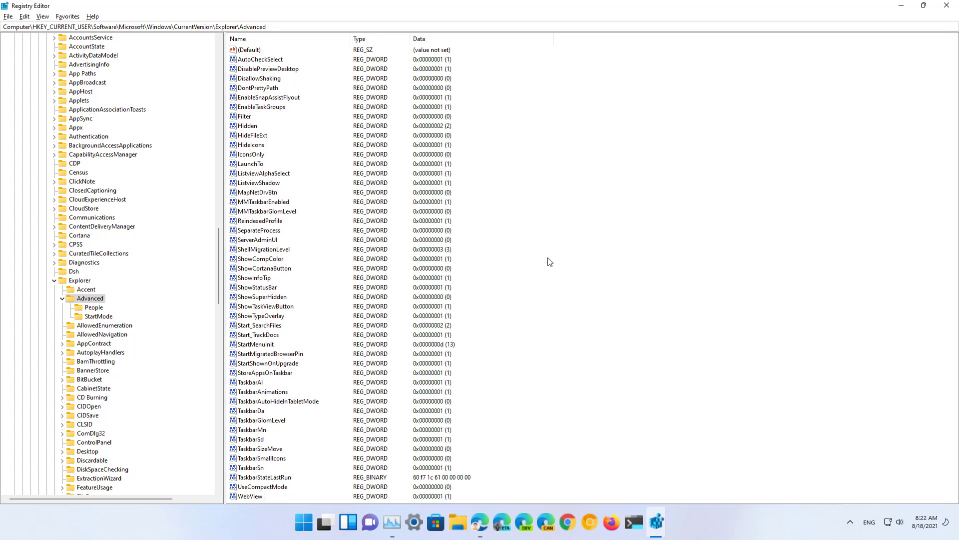
# - Open Task Manager, restart Windows Explorer to apply the removal of TaskbarSi, and close Task Manager
pyautogui.rightClick(304, 522)
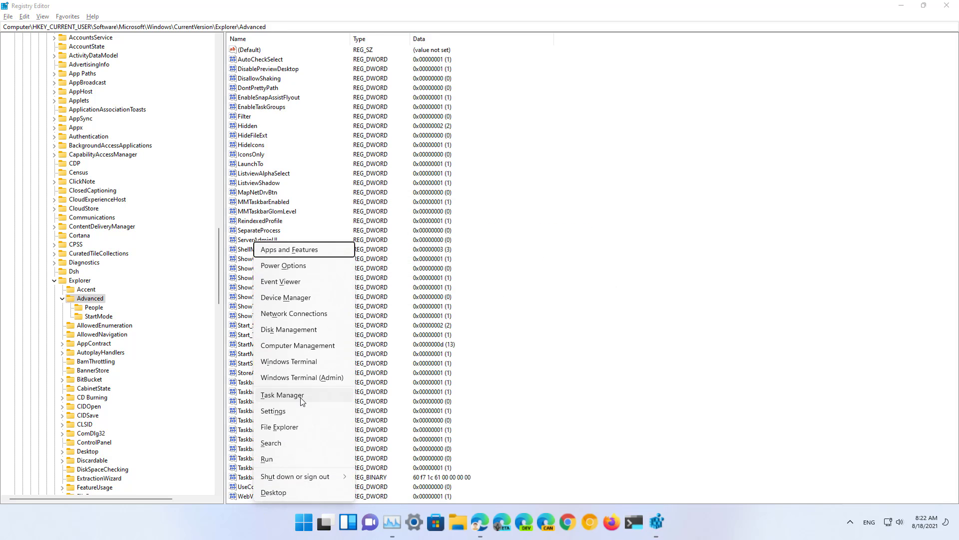
pyautogui.click(282, 394)
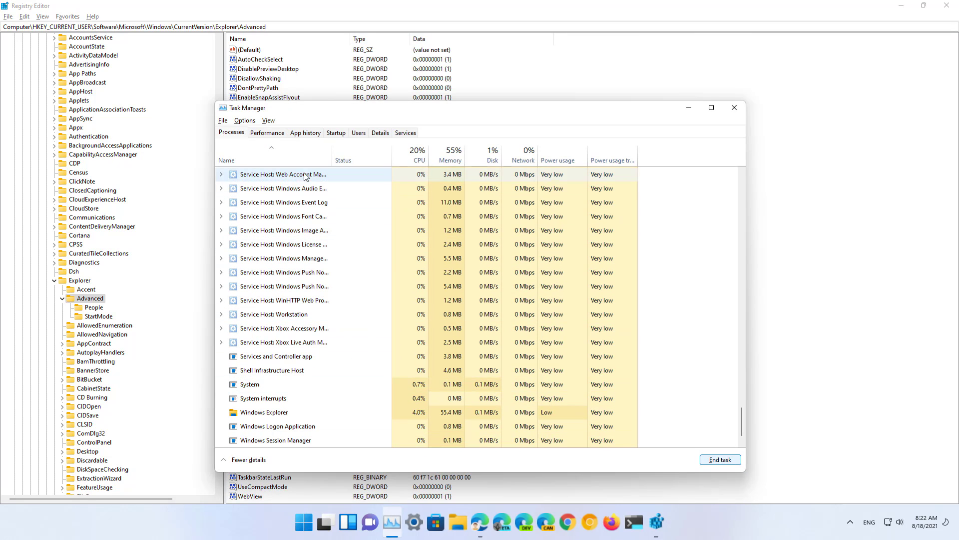
pyautogui.click(292, 413)
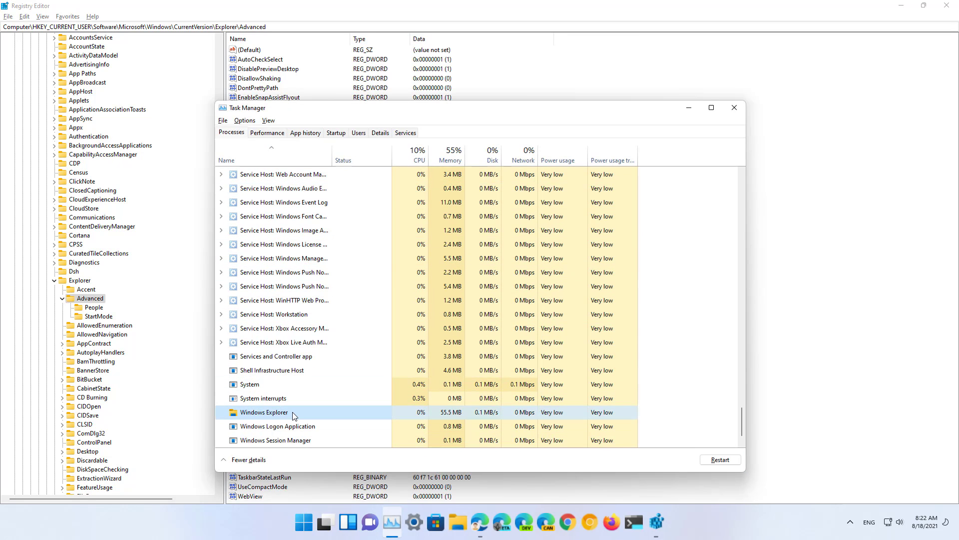
pyautogui.click(716, 461)
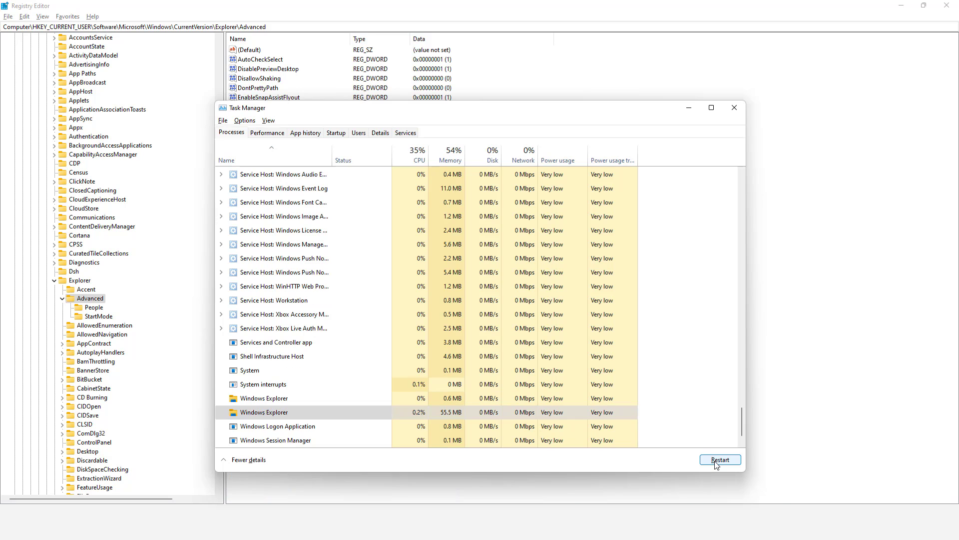
pyautogui.click(734, 108)
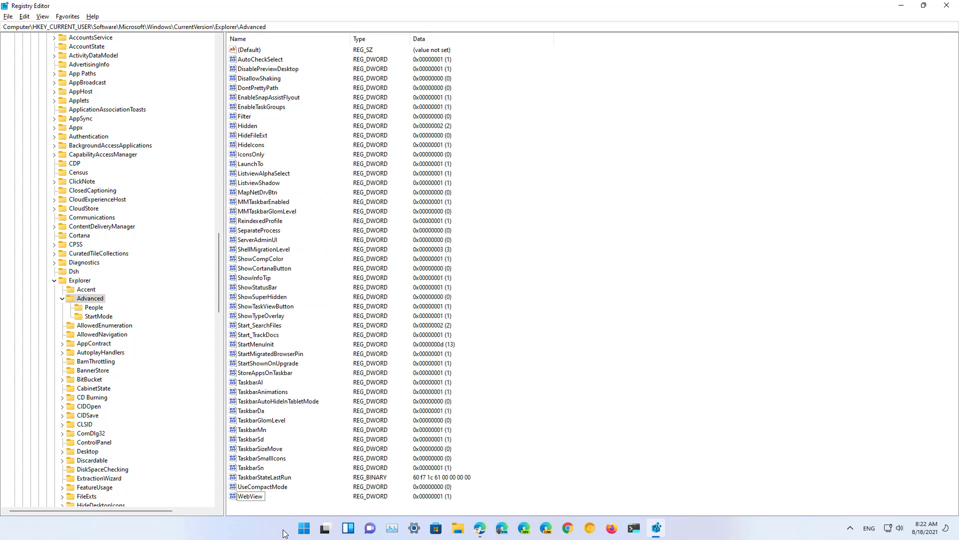